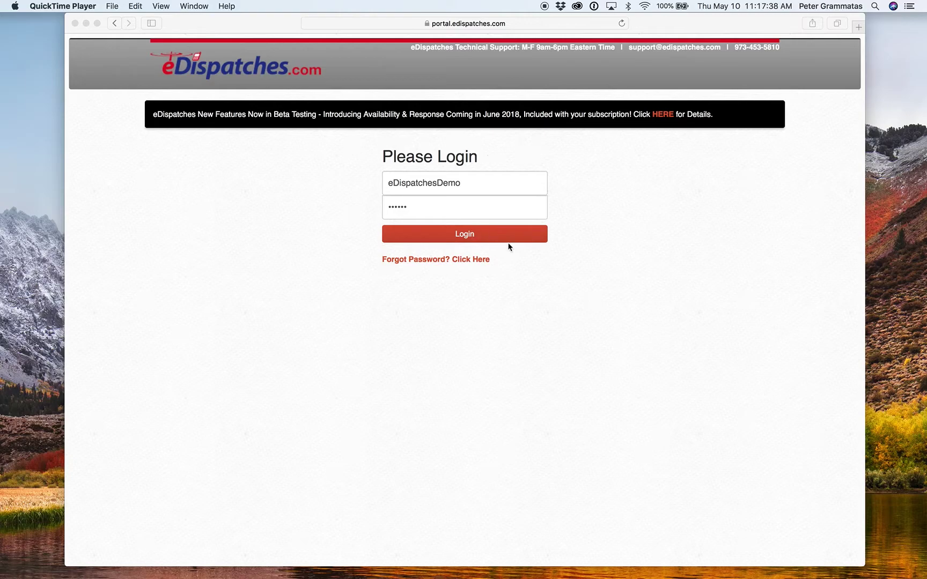
Step: Sign in to the eDispatches portal and decline Safari's offer to save the password
click(507, 268)
click(468, 183)
click(447, 204)
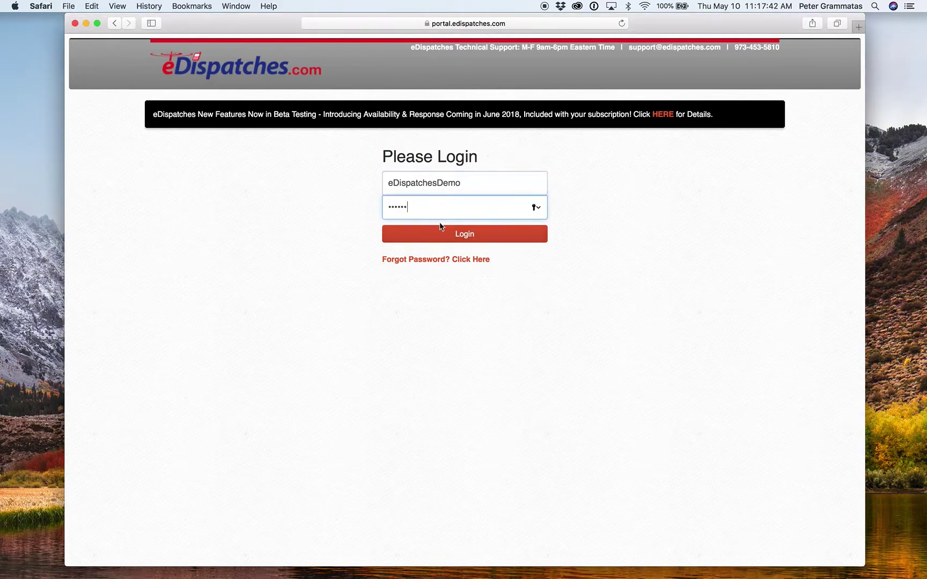
click(466, 240)
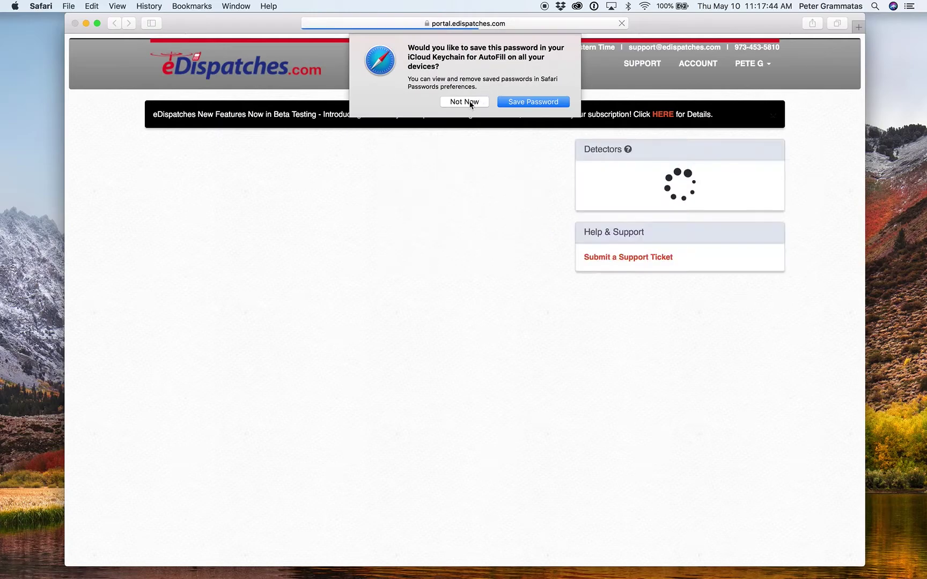
click(465, 101)
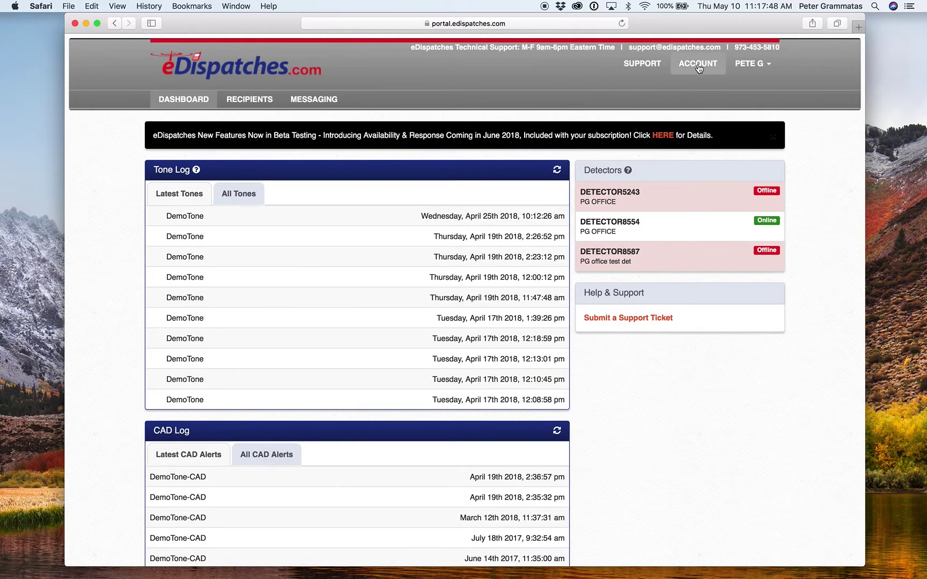
Step: Open the account settings and show the Users list
click(696, 64)
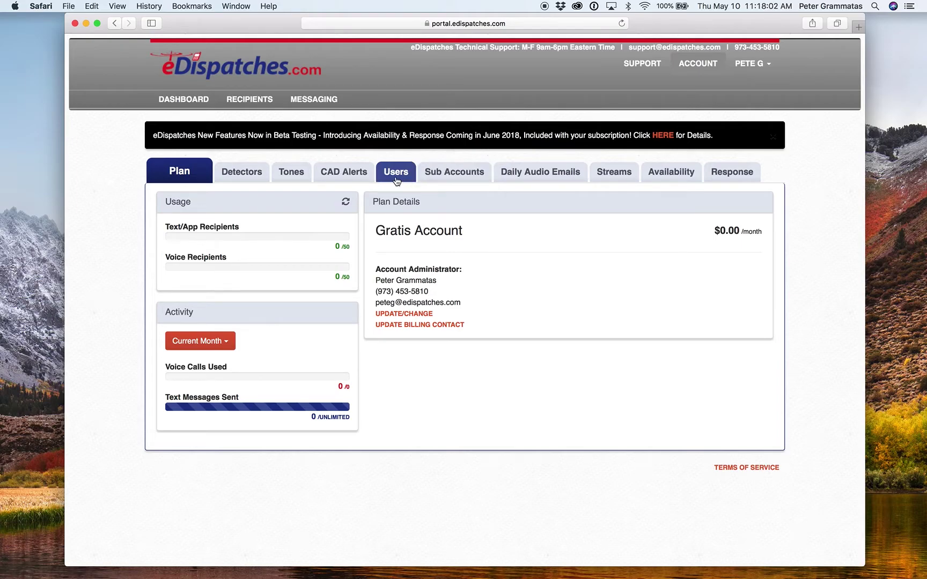
click(401, 179)
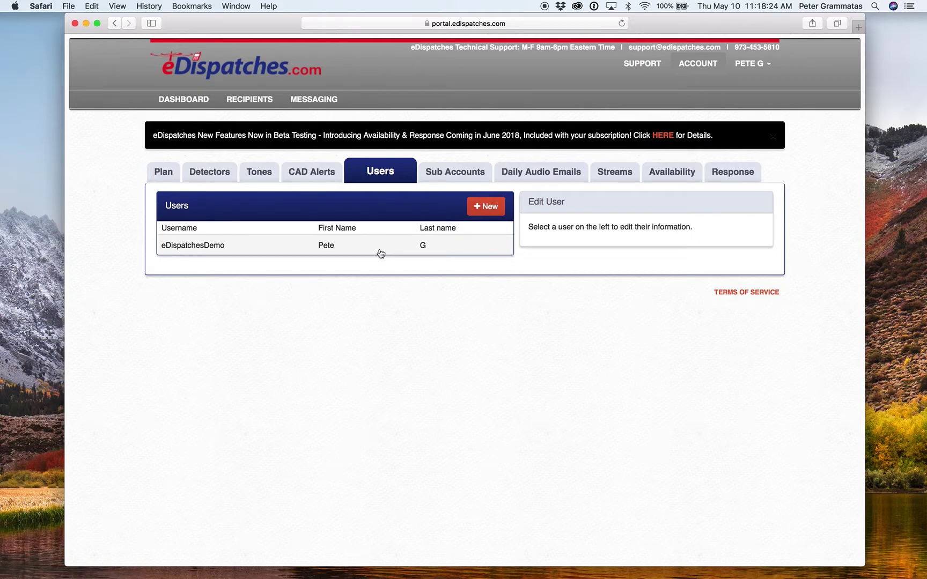
Step: Start a new user, entering its username and the password twice
click(498, 207)
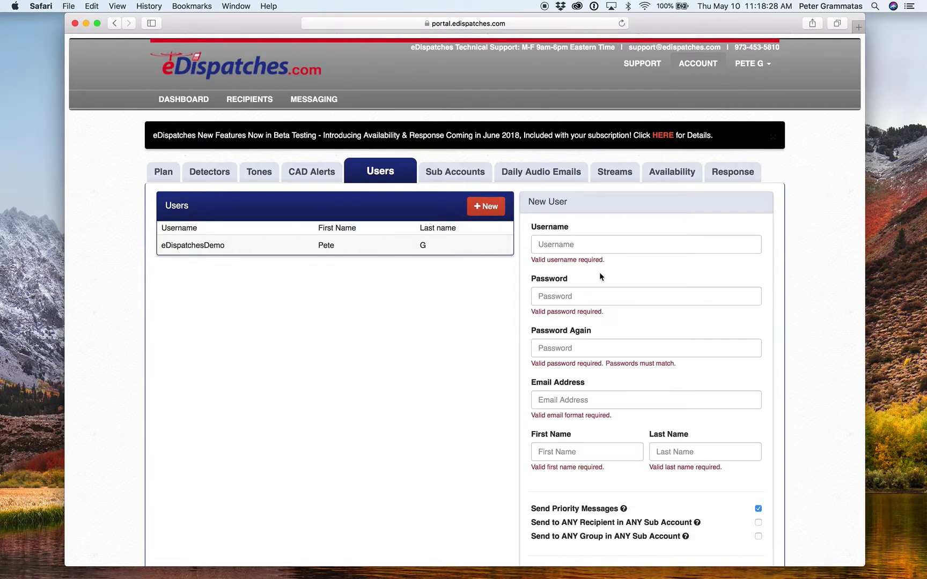
click(586, 243)
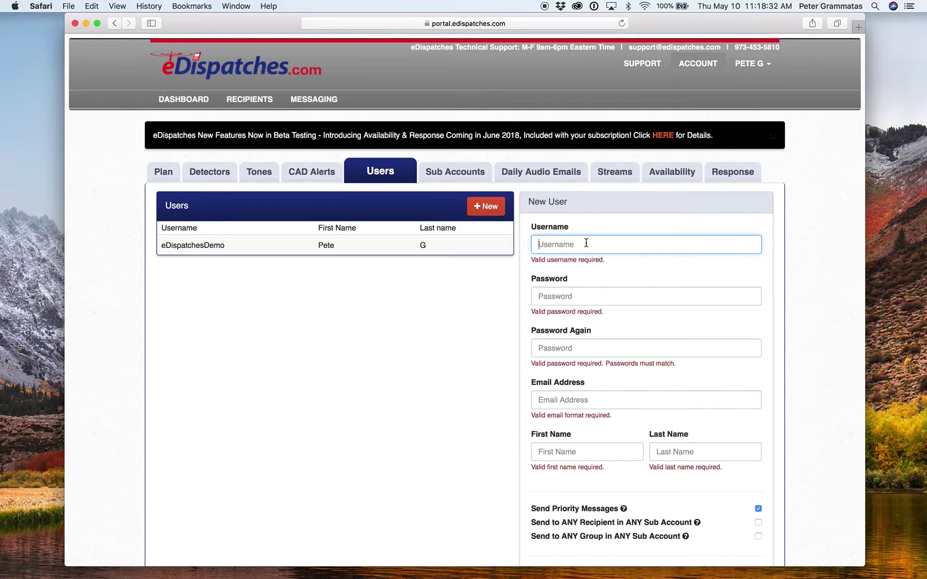
text(e)
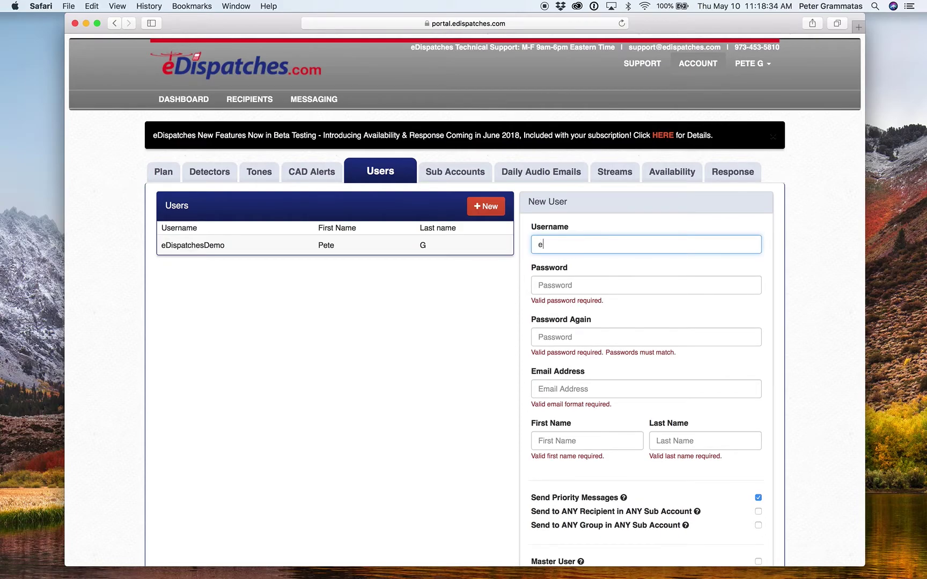
text(DispatchesDemop)
key(BackSpace)
text(2)
key(Tab)
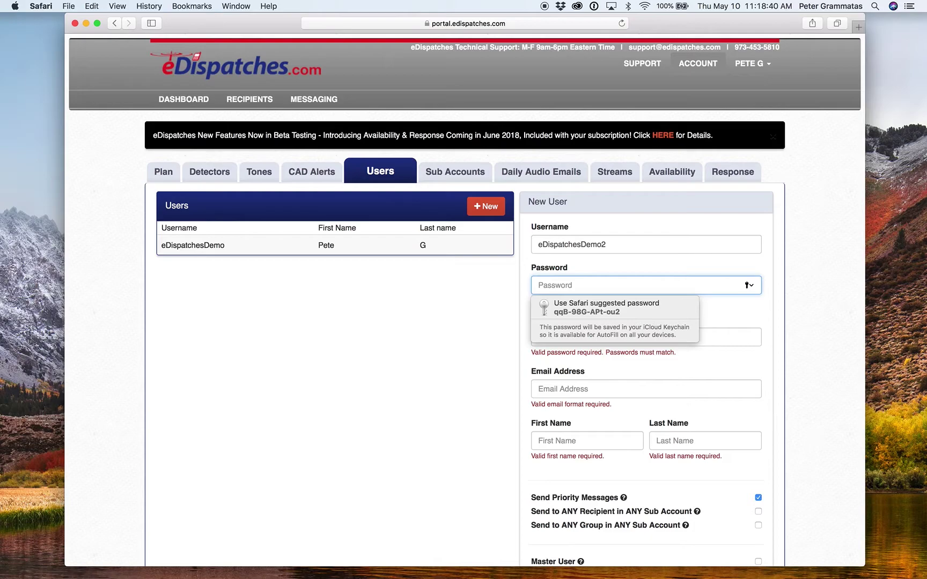
text(demo12)
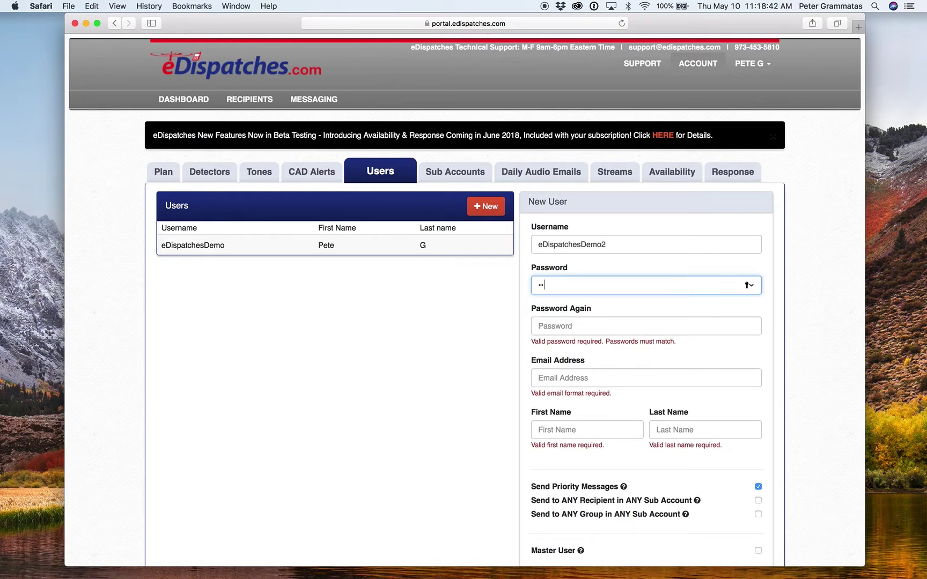
key(Tab)
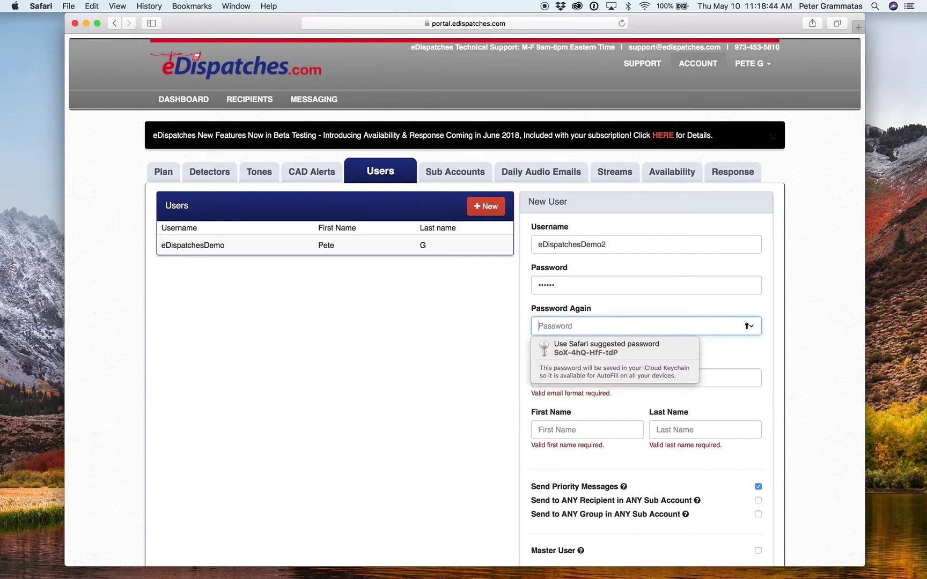
text(demo12)
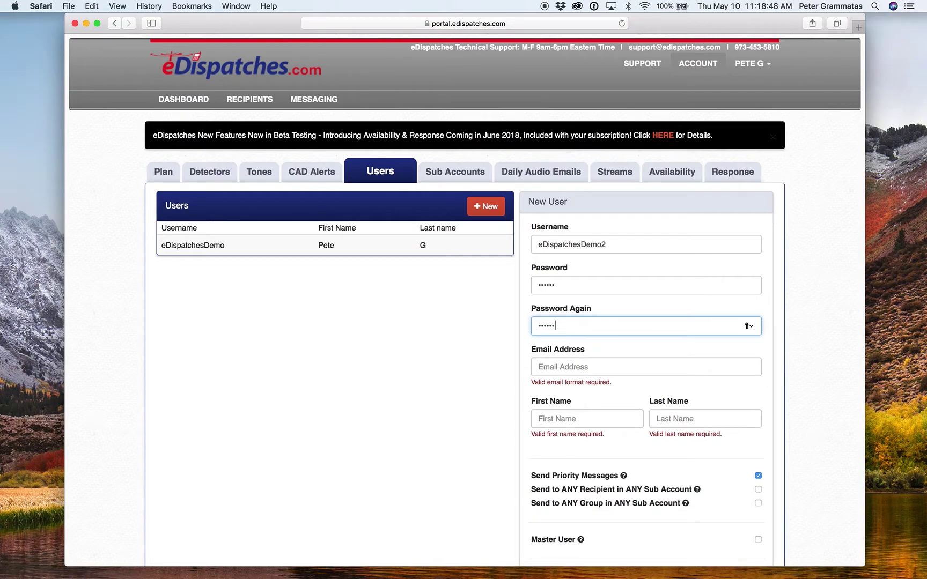
Step: Fill in the new user's e-mail address and first and last names
click(562, 373)
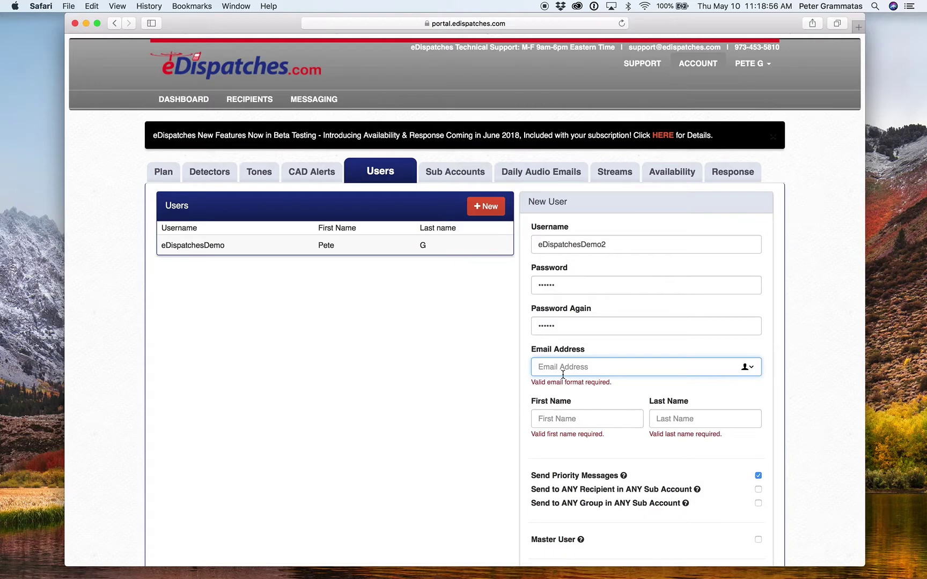
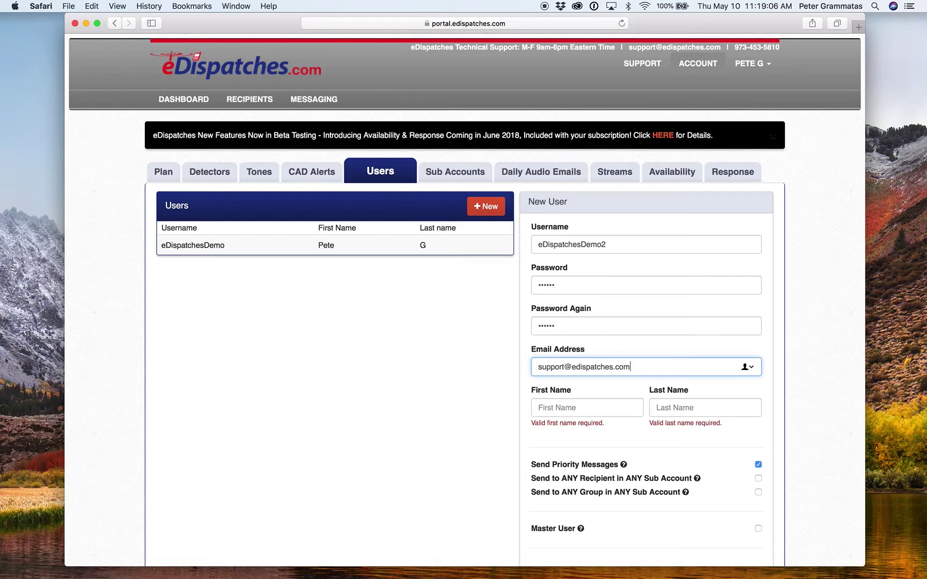
click(566, 410)
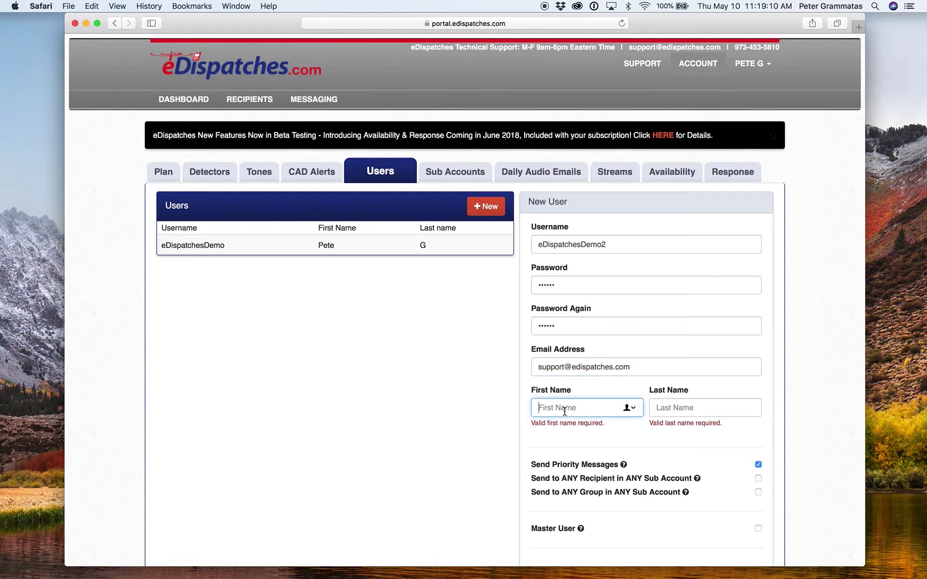
text(Bo)
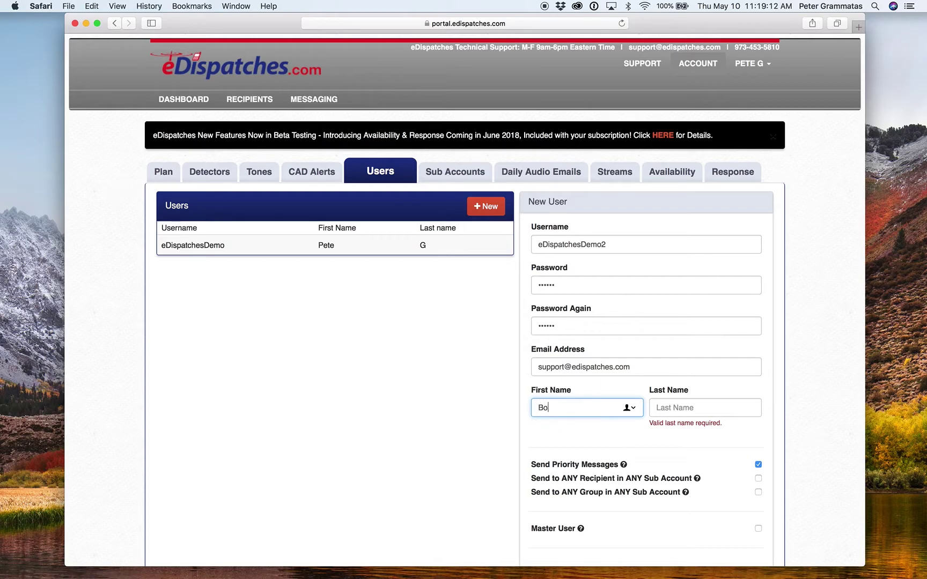
text(b)
key(Tab)
text(Smith)
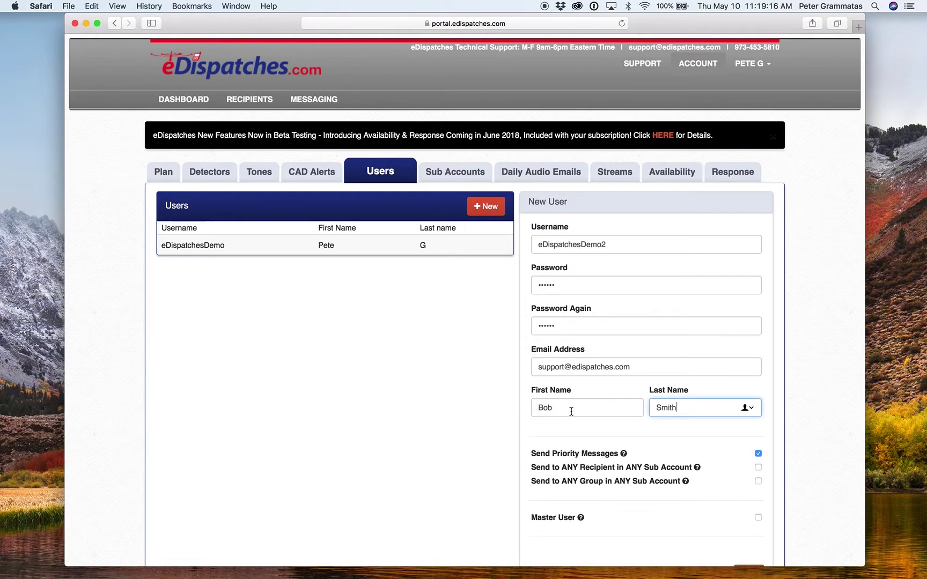
scroll(660, 426, down, 2)
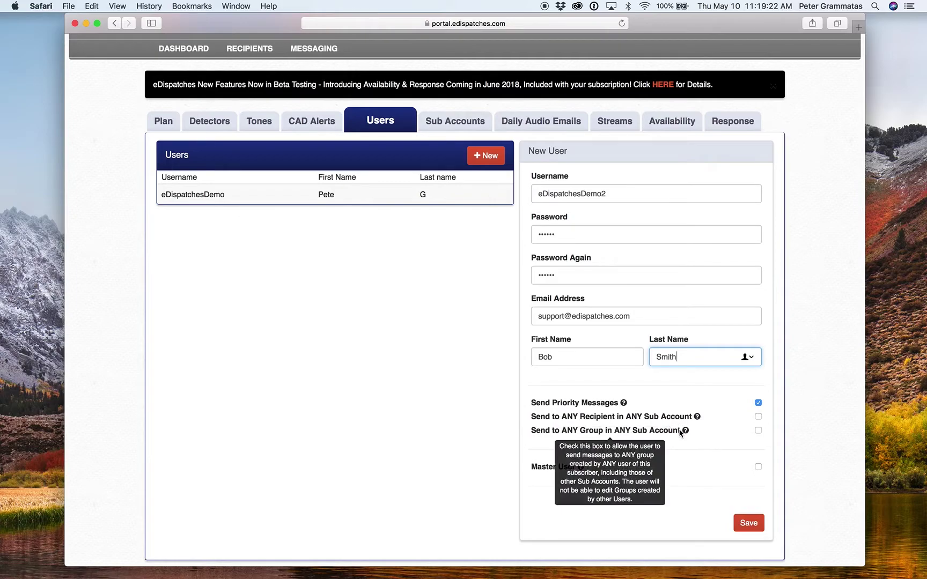
Step: Tick Send to ANY Recipient and ANY Group in ANY Sub Account, then save the user
scroll(680, 429, down, 1)
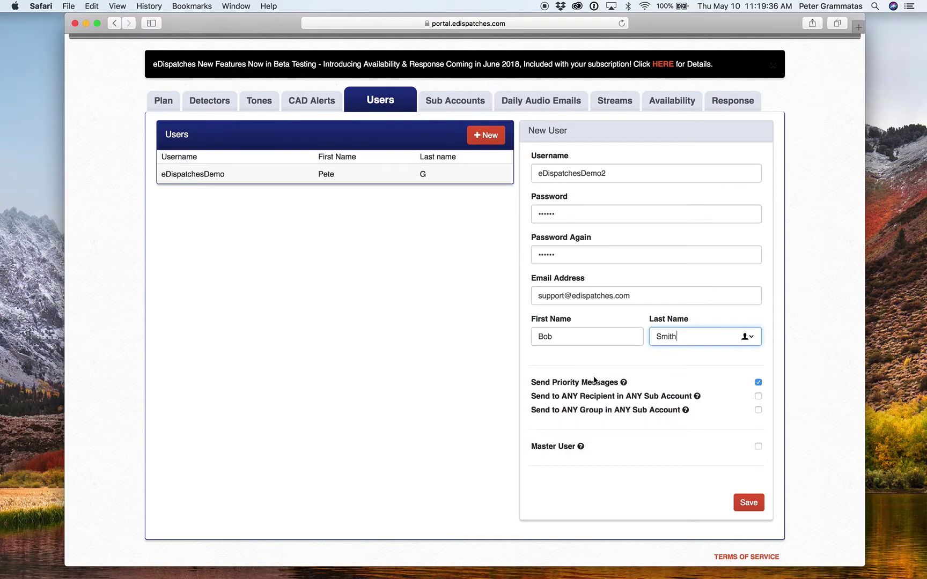
scroll(594, 378, up, 2)
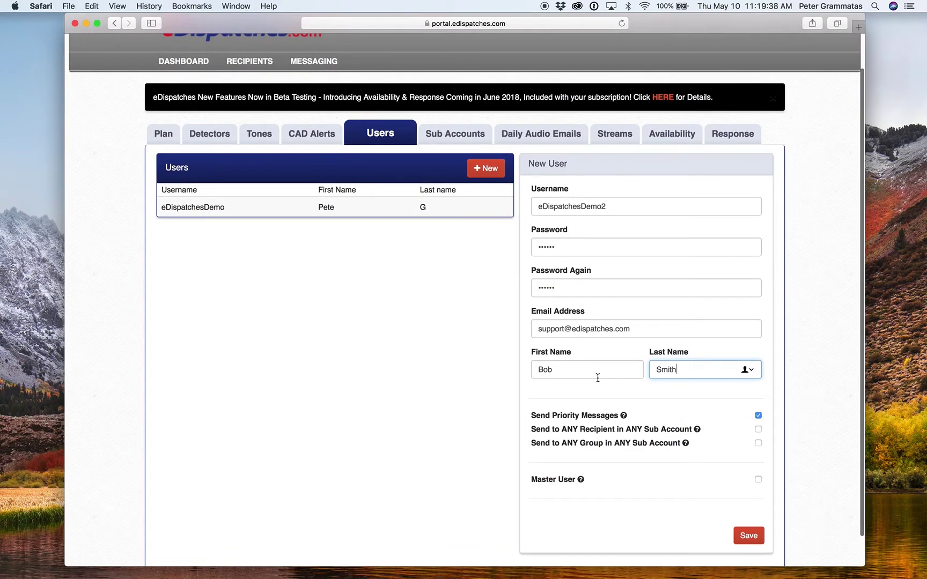
mouse_move(684, 439)
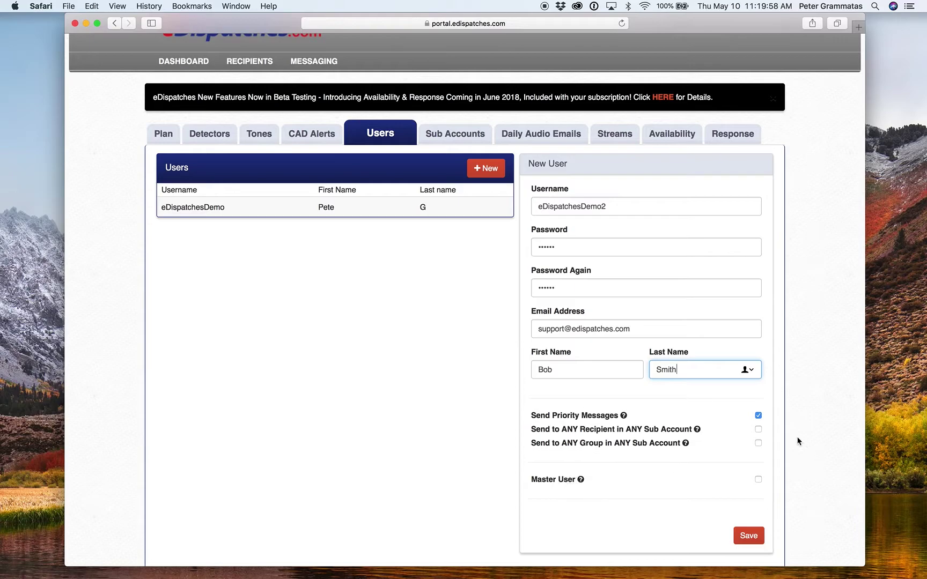
click(757, 429)
click(758, 443)
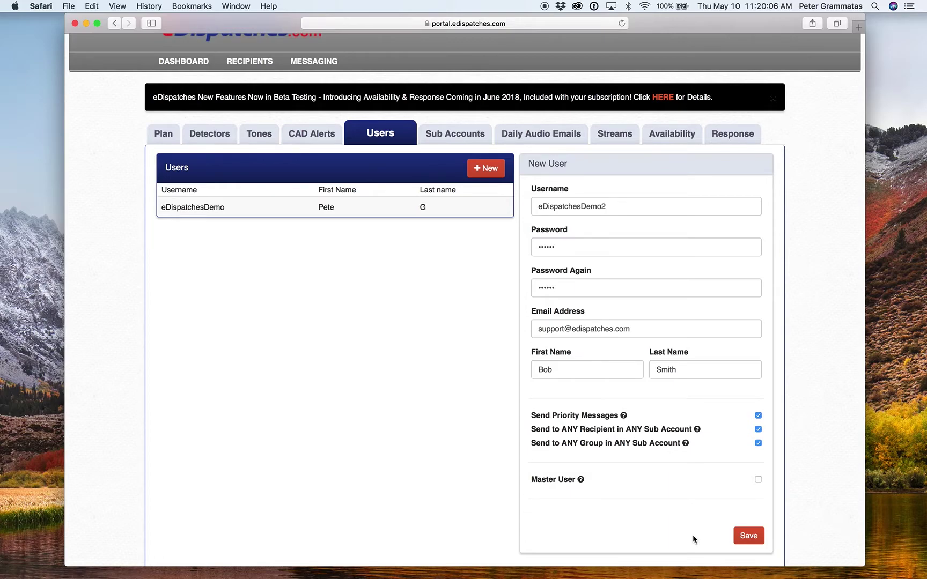
mouse_move(577, 485)
click(745, 537)
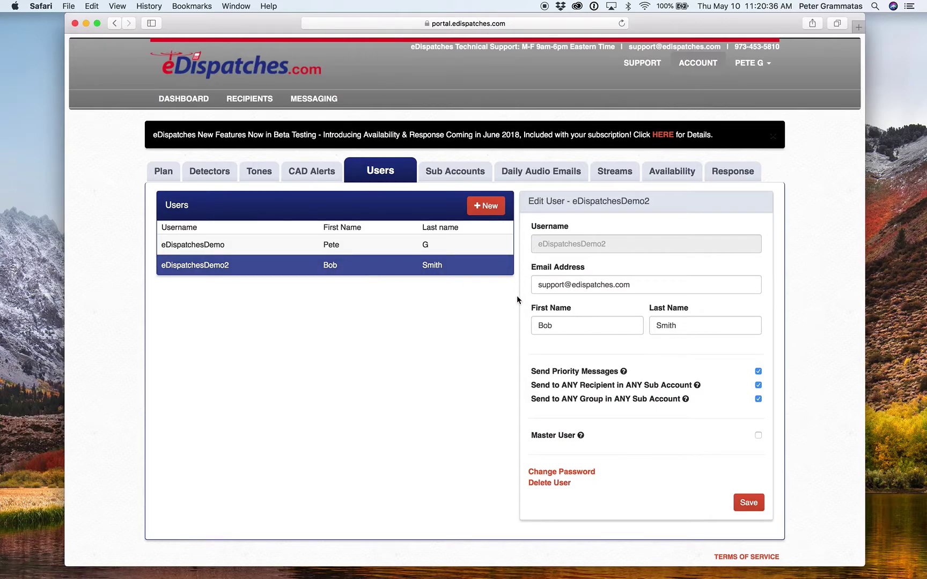
Step: Check the Sub Accounts overview showing no sub accounts and 50 slots available
mouse_move(582, 374)
Step: Dismiss Safari's save-password prompt over the Sub Accounts overview
click(457, 175)
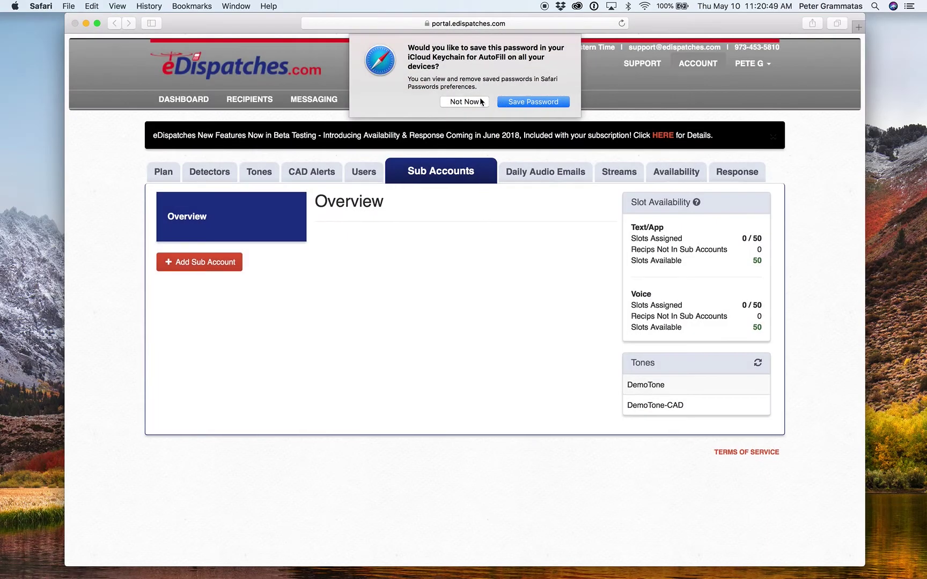
click(471, 102)
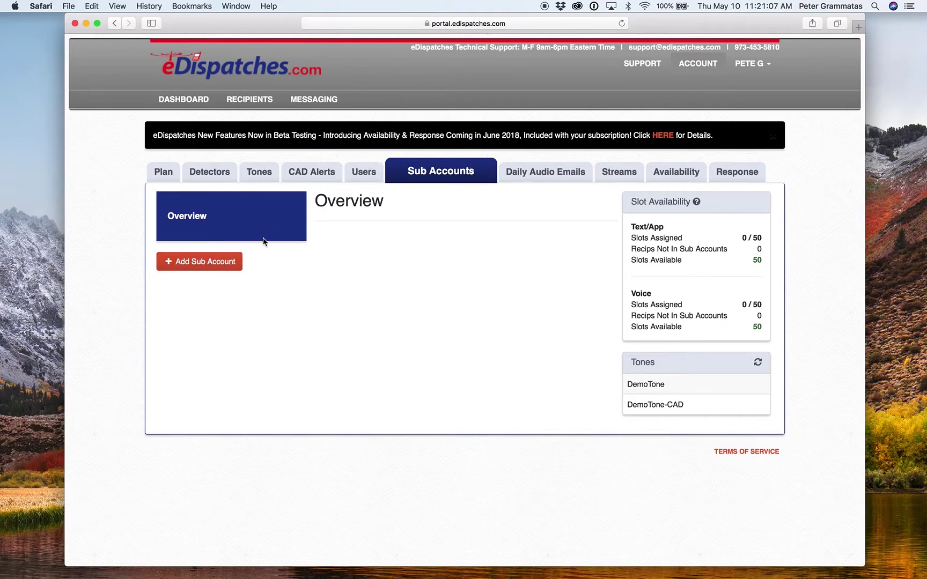
Step: Create a sub account named 'Company 1'
click(220, 266)
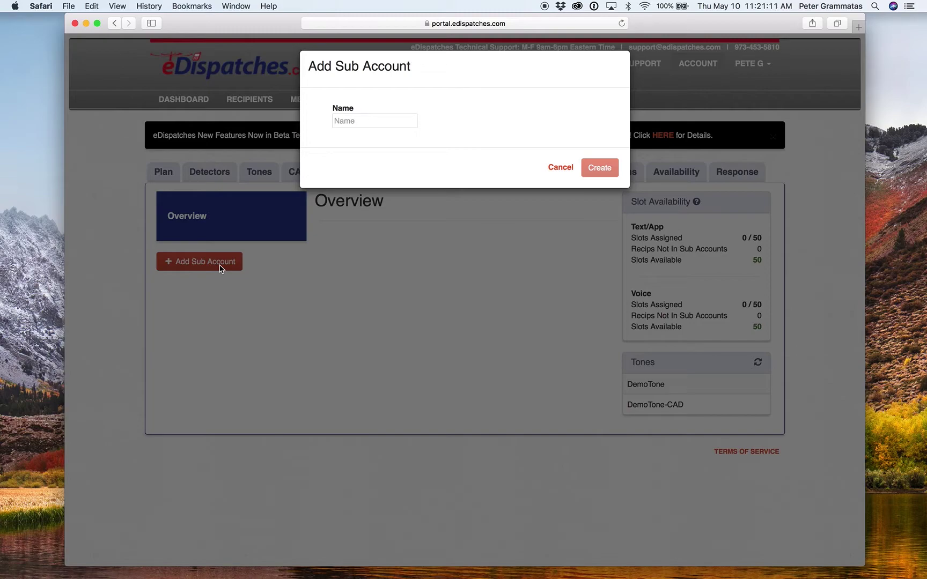
click(357, 121)
text(Company 1)
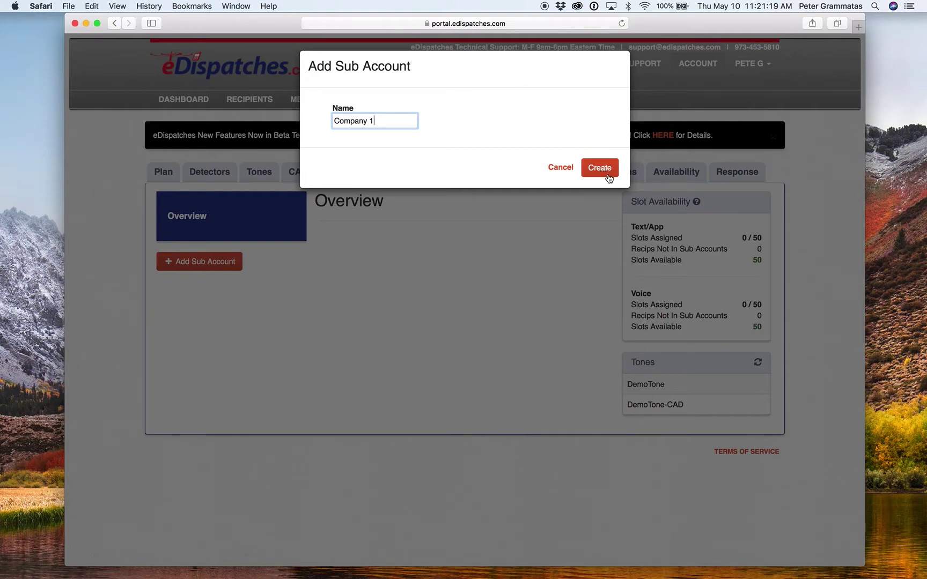
click(593, 168)
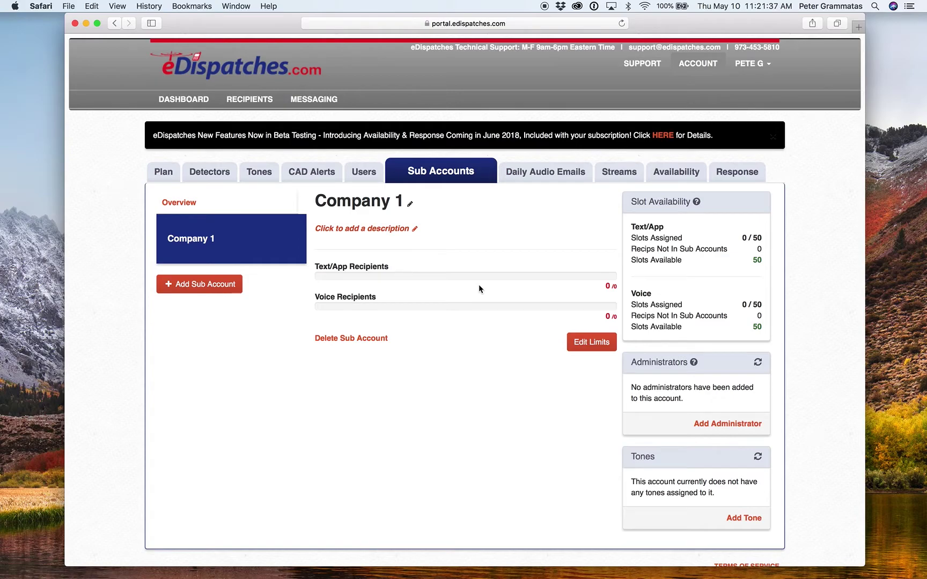
Step: Set Company 1's limits to 25 Text/App and 25 Voice recipients
click(588, 342)
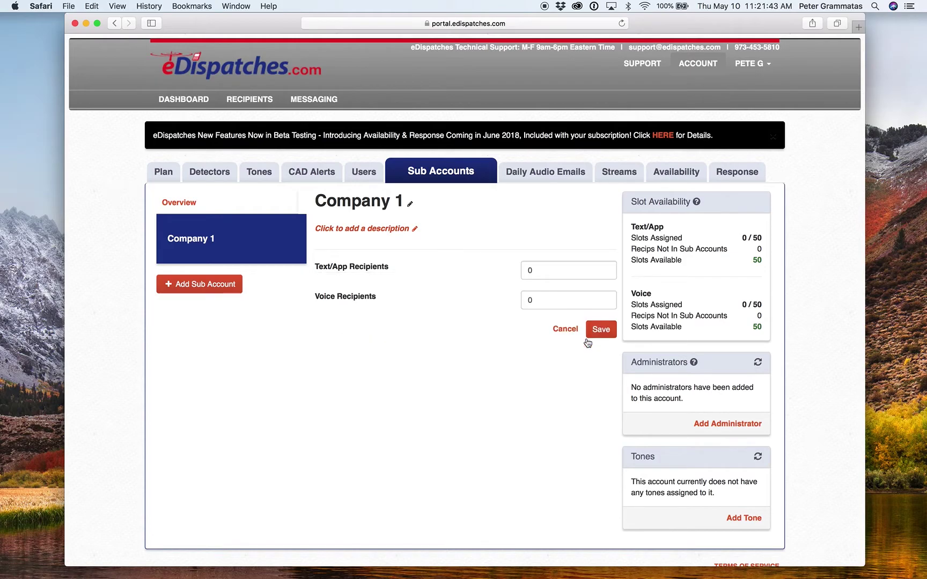
double_click(534, 269)
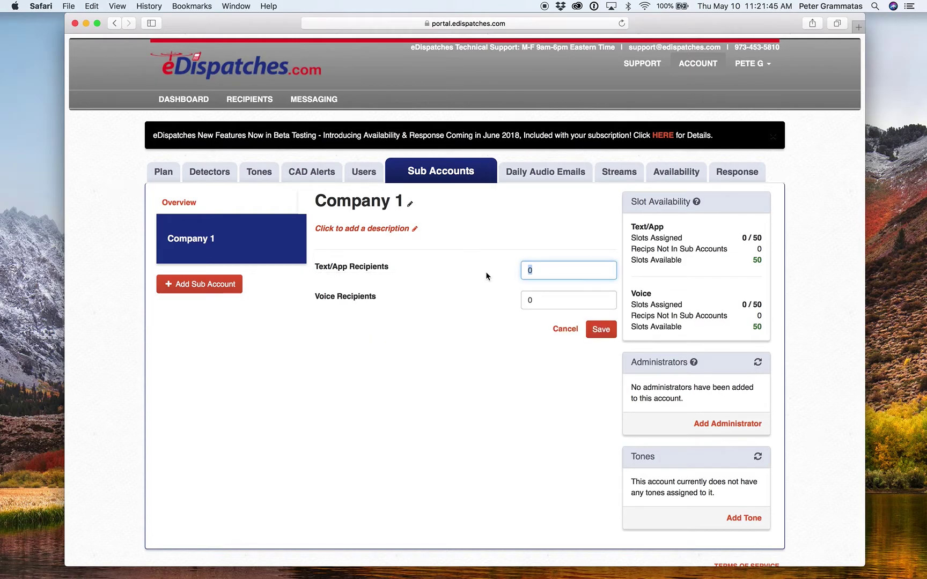
text(25)
click(548, 304)
key(BackSpace)
text(25)
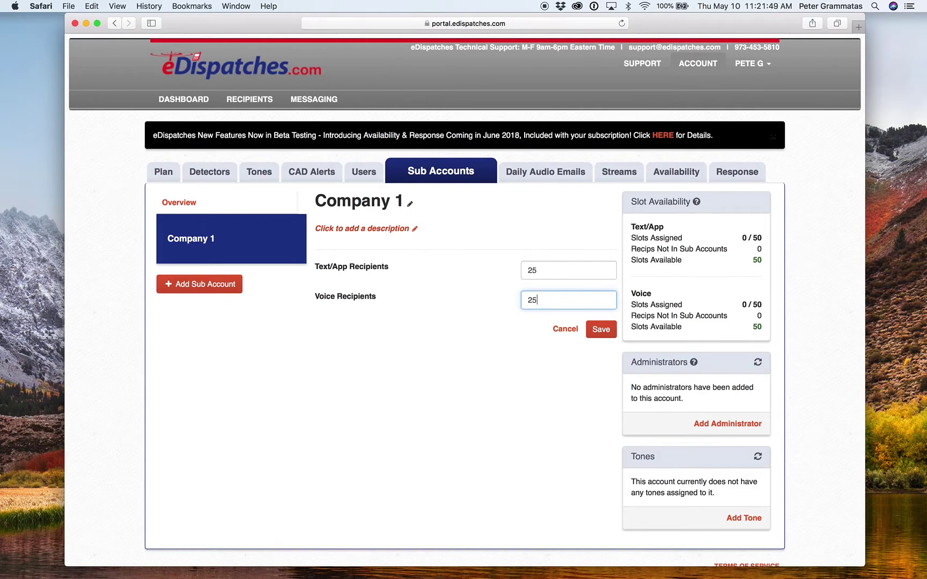
click(600, 330)
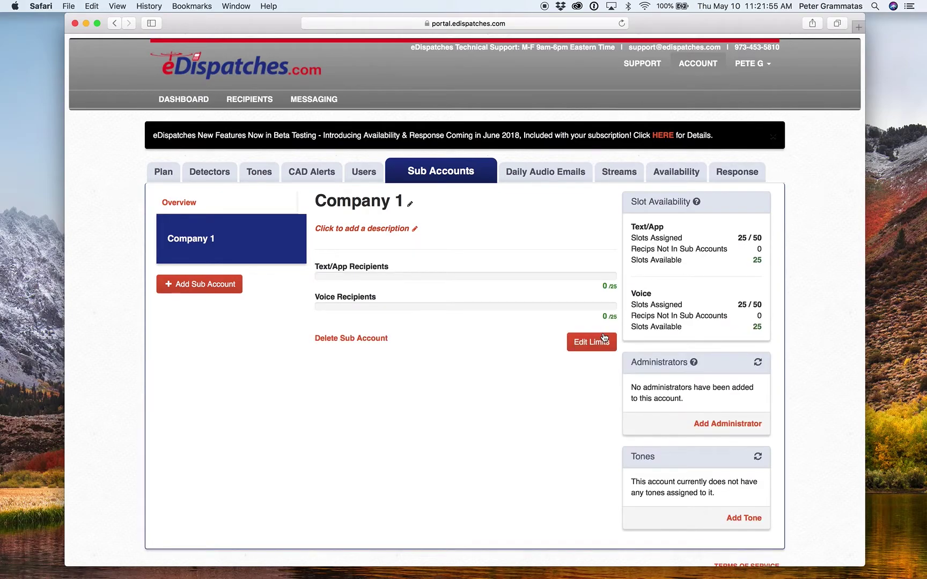
Step: Reopen the limits to verify 25/25 and save them again
click(599, 347)
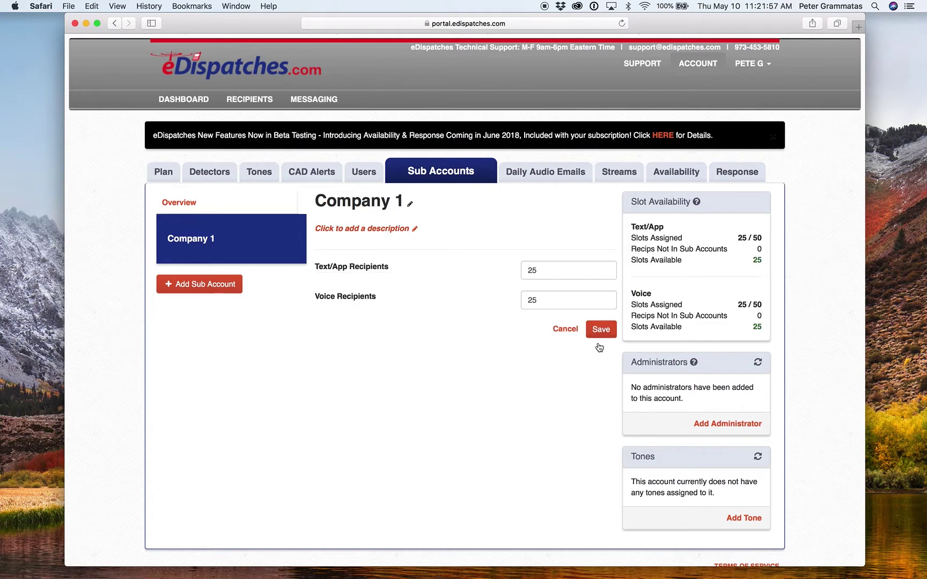
click(541, 267)
click(550, 303)
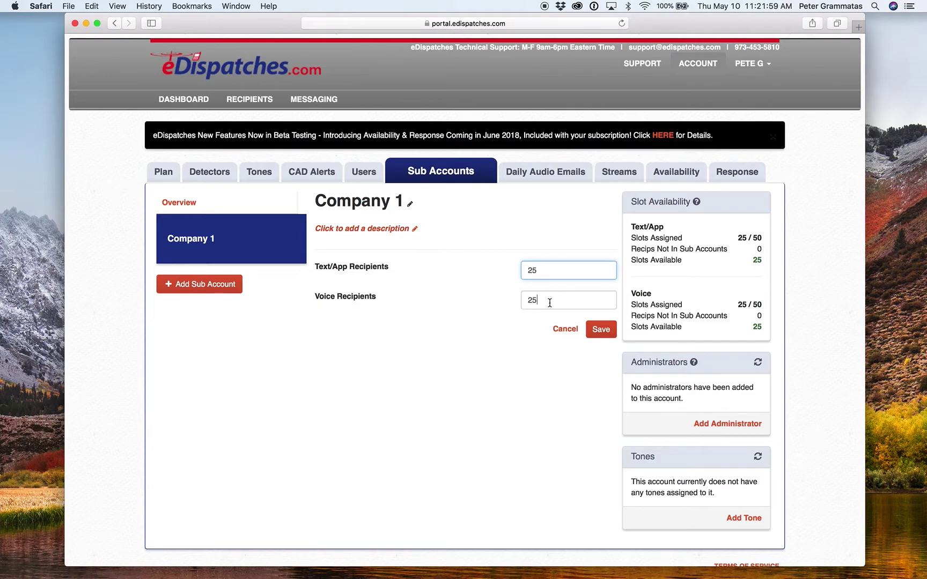
click(600, 329)
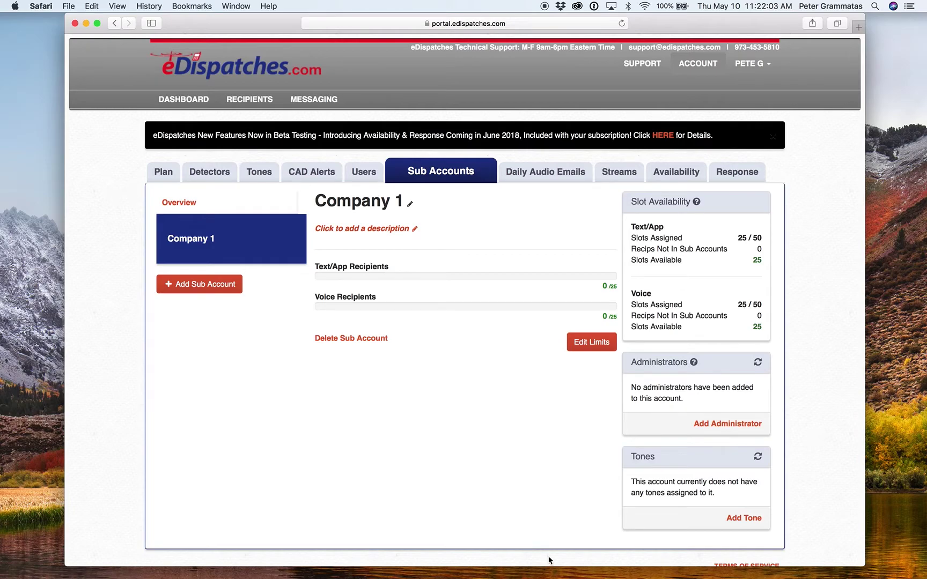
Step: Add the second demo user as Company 1's administrator
scroll(523, 377, down, 1)
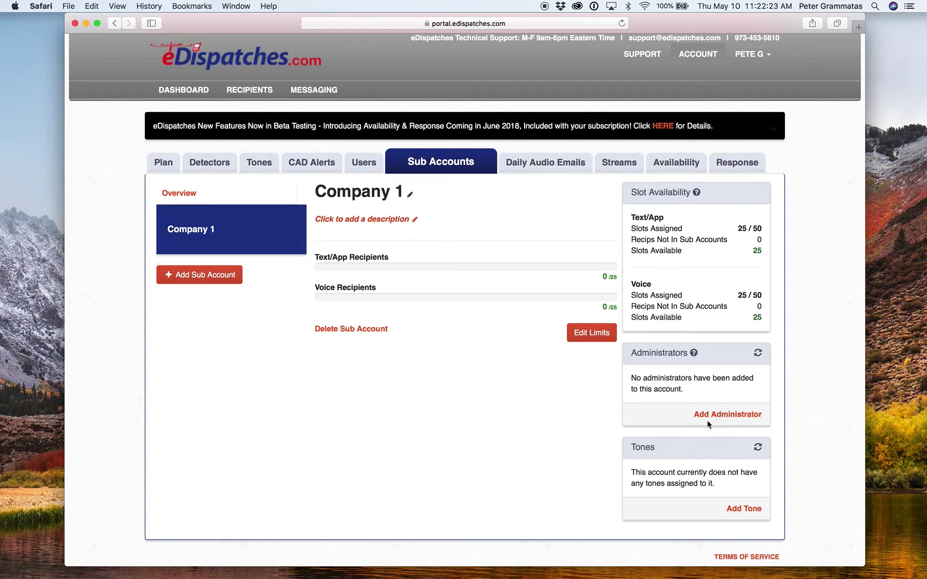
click(727, 414)
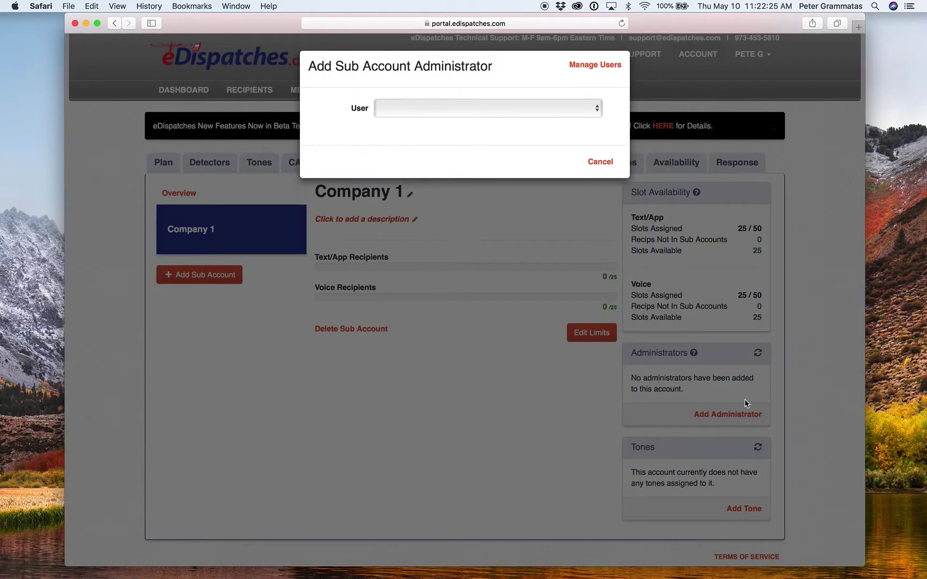
click(545, 107)
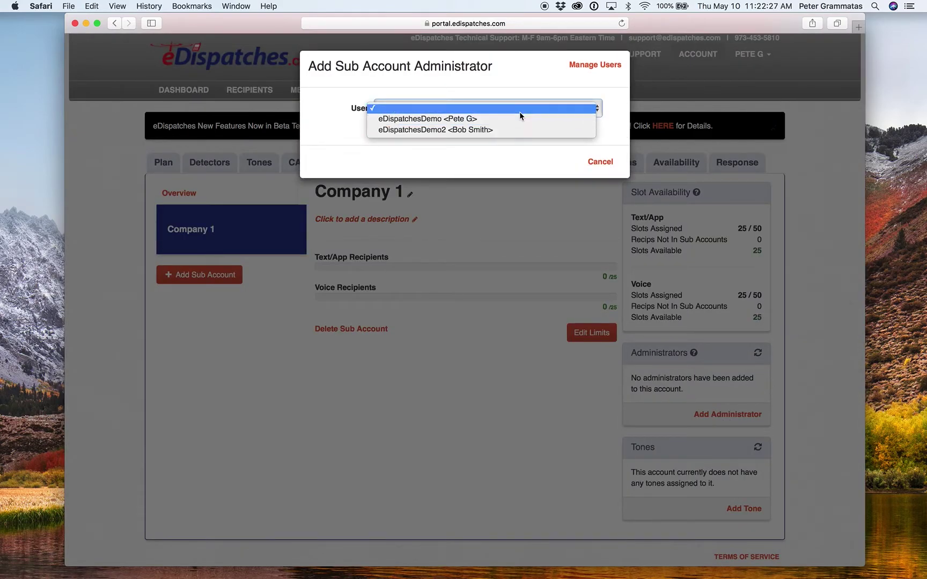
click(487, 135)
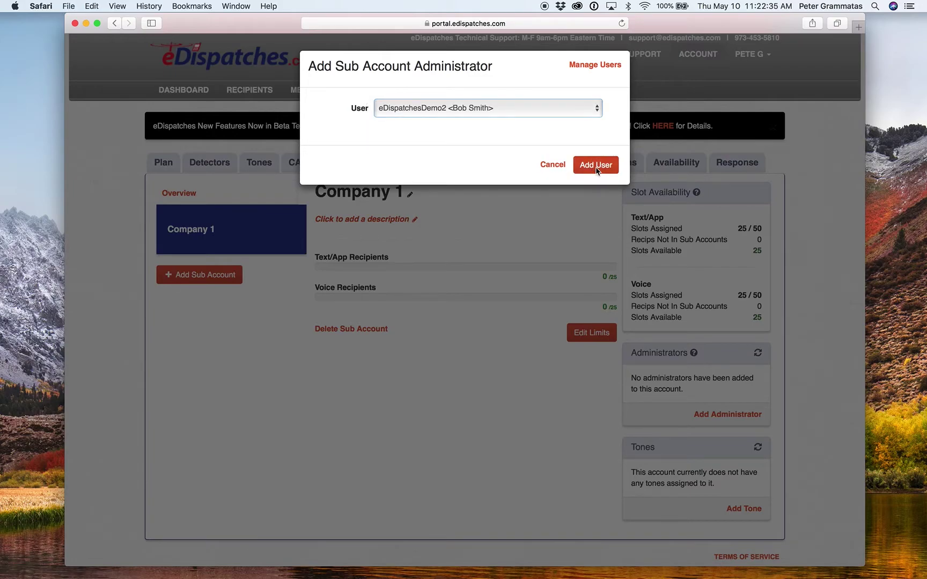
click(596, 165)
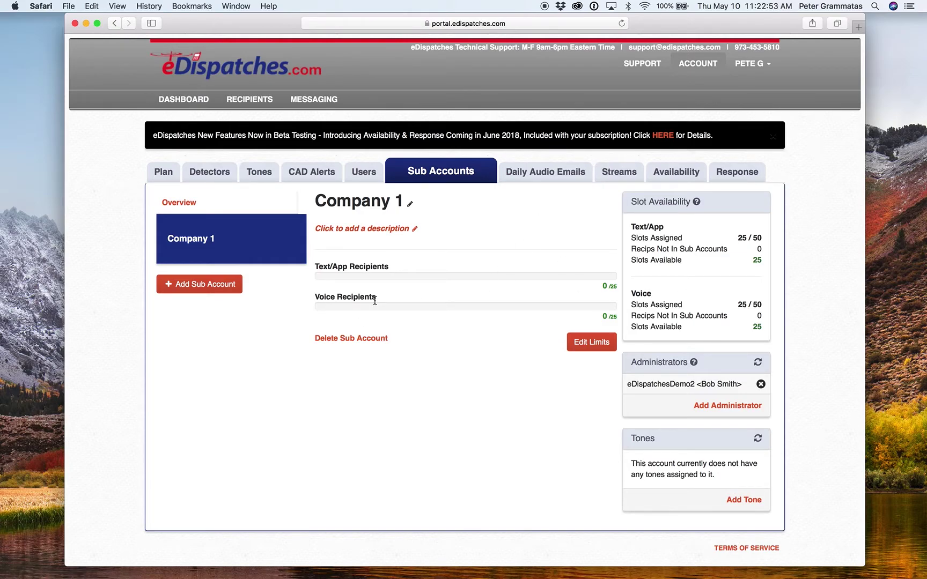
click(736, 501)
Step: Pick DemoTone from the Tone dropdown and add it to Company 1
click(417, 109)
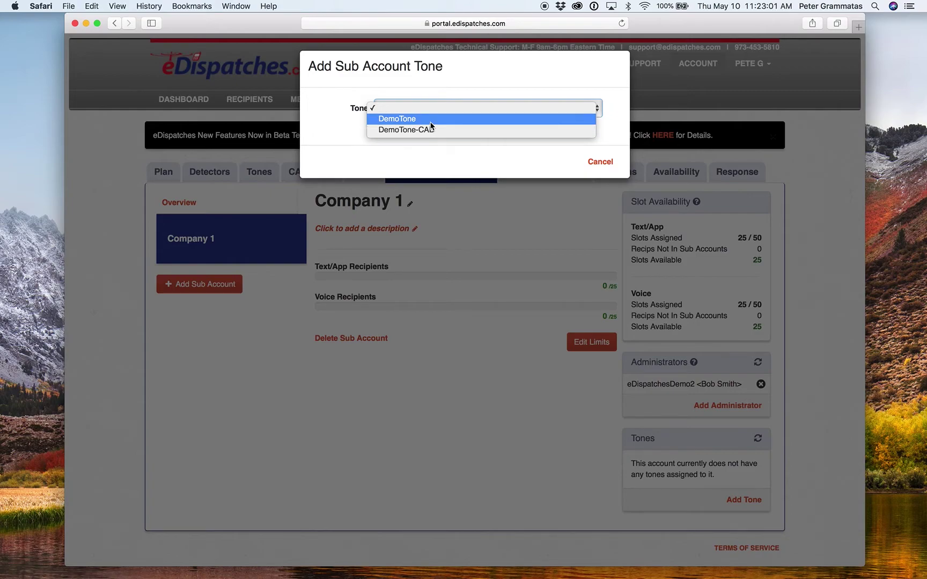
click(427, 123)
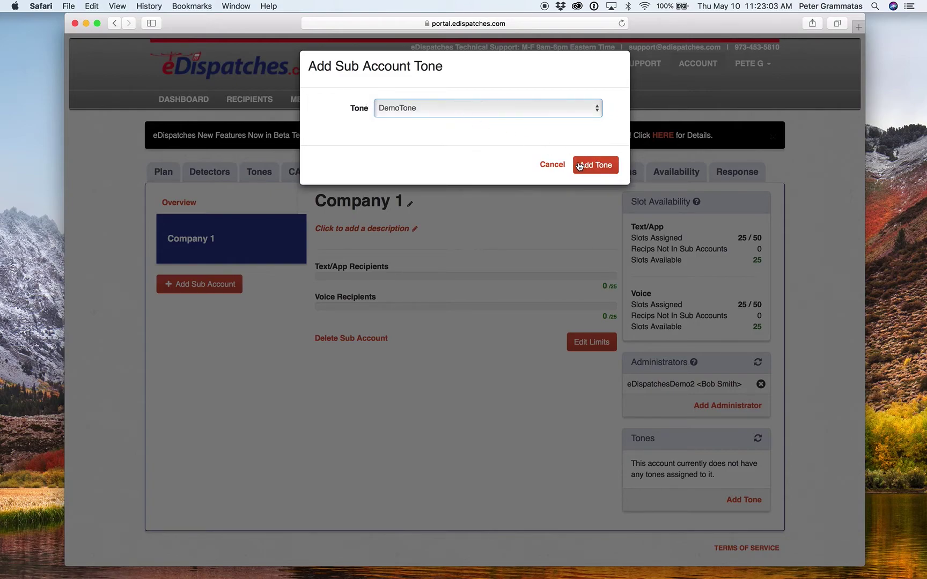
click(589, 165)
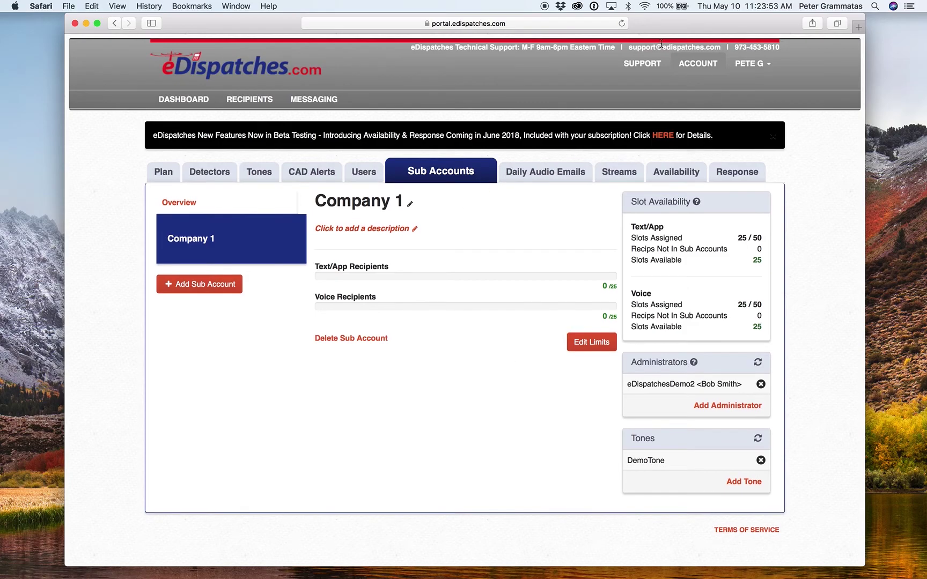
drag(782, 47, 736, 49)
mouse_move(737, 52)
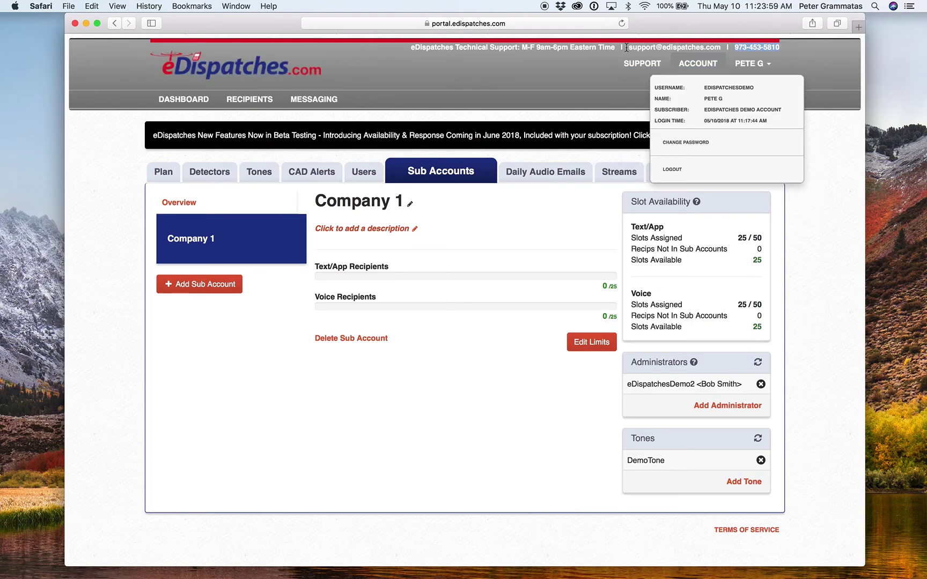
click(574, 91)
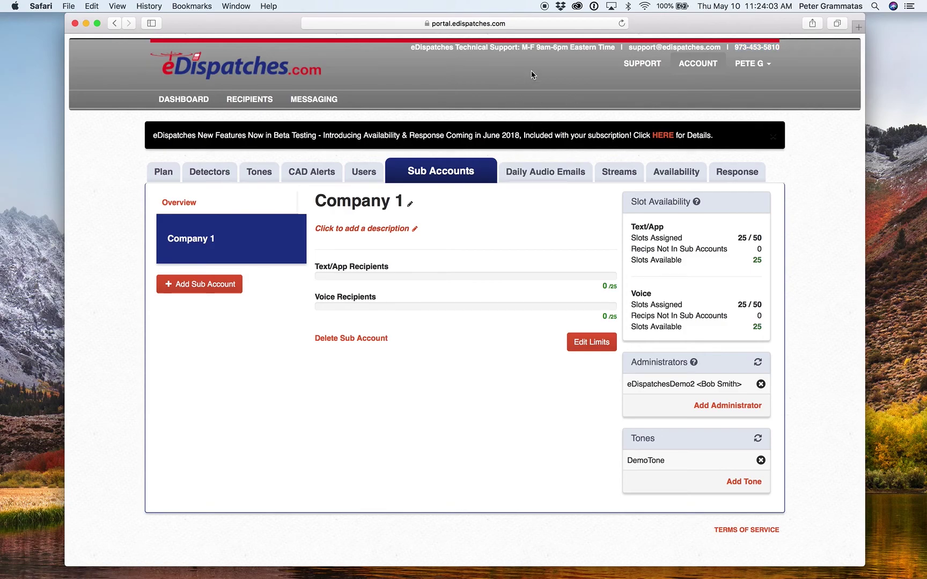
drag(520, 47, 615, 49)
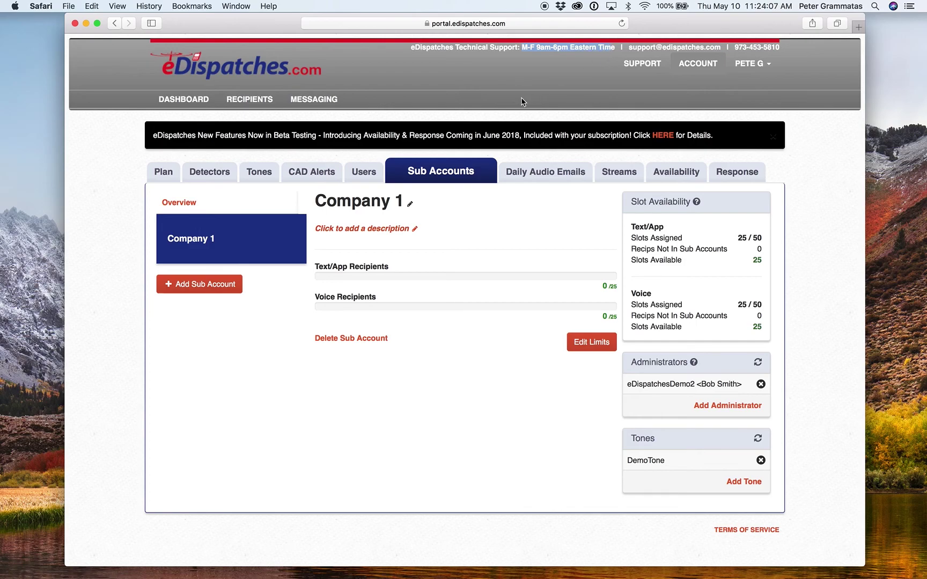